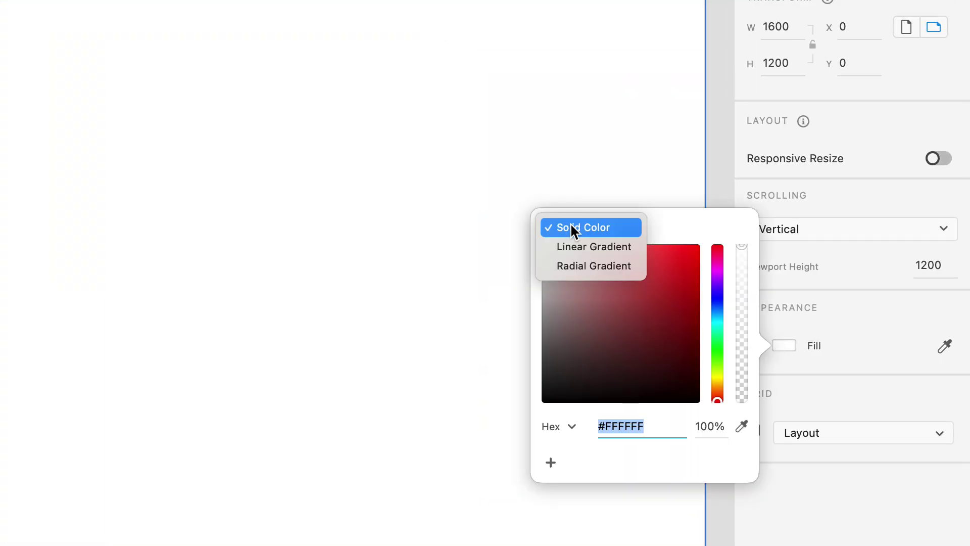
# Fill the artboard with a diagonal dark grey-to-muted-blue linear gradient.
pyautogui.click(574, 245)
pyautogui.click(717, 318)
pyautogui.click(586, 377)
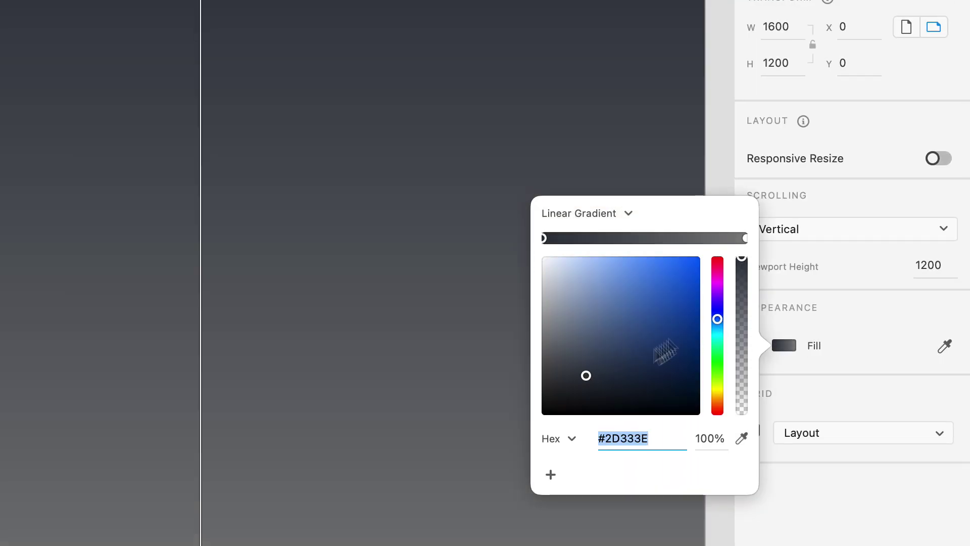
pyautogui.click(744, 240)
pyautogui.click(605, 309)
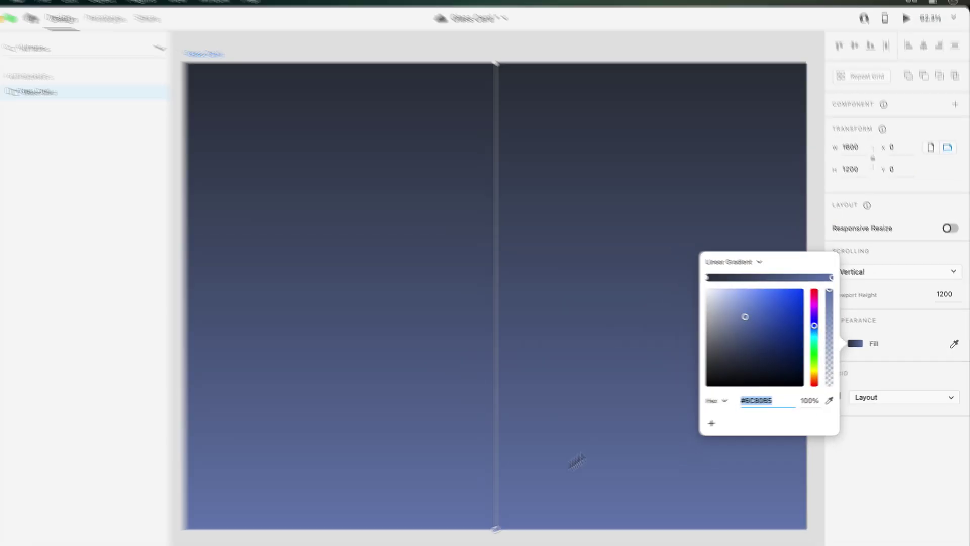
pyautogui.moveTo(509, 524); pyautogui.dragTo(812, 525)
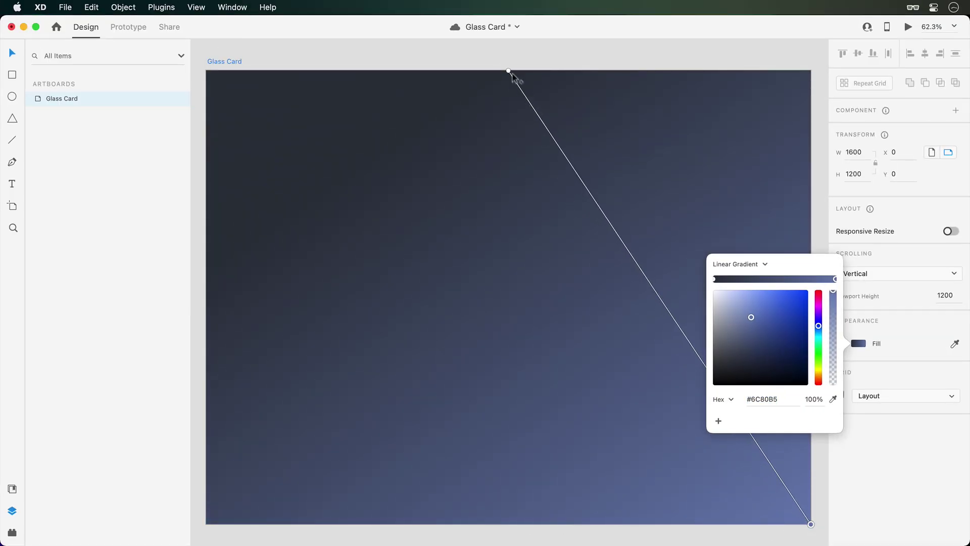
pyautogui.moveTo(512, 76)
pyautogui.mouseDown()
pyautogui.moveTo(206, 70)
pyautogui.moveTo(806, 496)
pyautogui.moveTo(809, 522)
pyautogui.mouseUp()
# Draw a full-size rectangle and place the scratched texture image into it.
pyautogui.press('r')
pyautogui.press('super+Tab')
pyautogui.moveTo(702, 235); pyautogui.dragTo(394, 250)
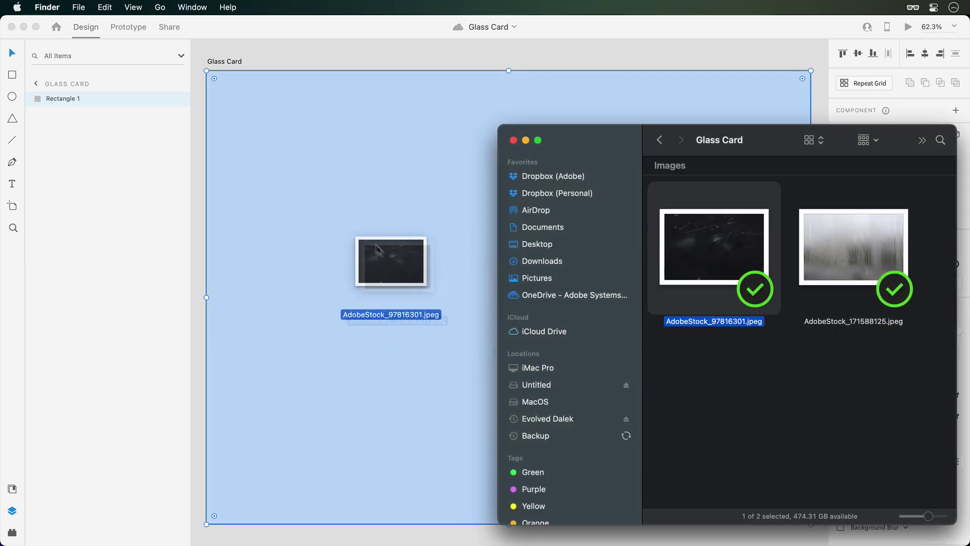
pyautogui.click(395, 250)
pyautogui.click(899, 209)
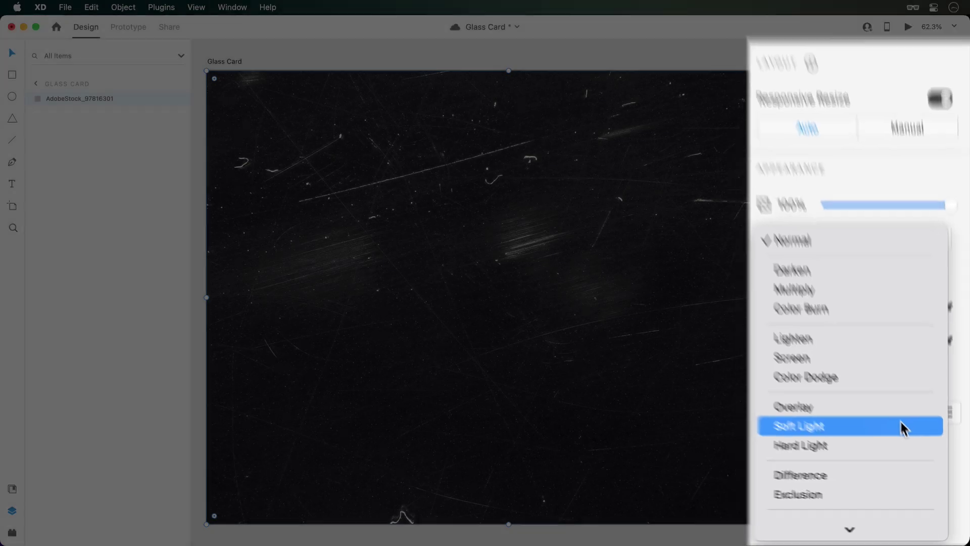
# Blend the scratched texture in Soft Light and give the large circle a linear gradient fill.
pyautogui.click(902, 428)
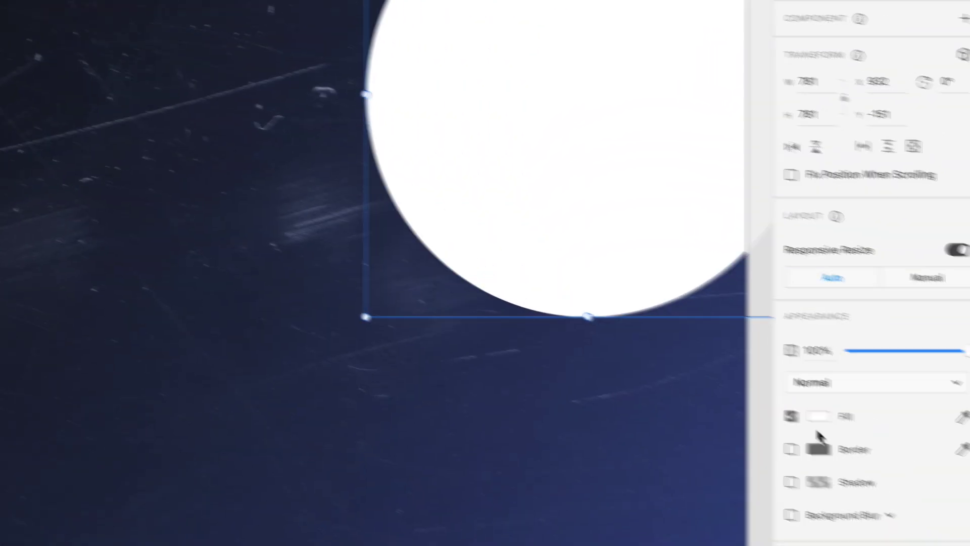
pyautogui.click(803, 412)
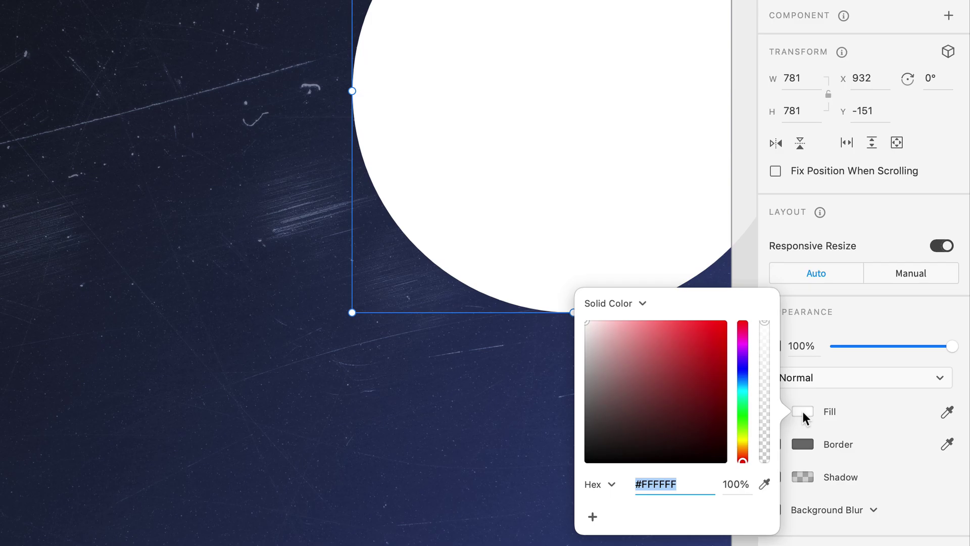
pyautogui.click(617, 305)
pyautogui.click(617, 324)
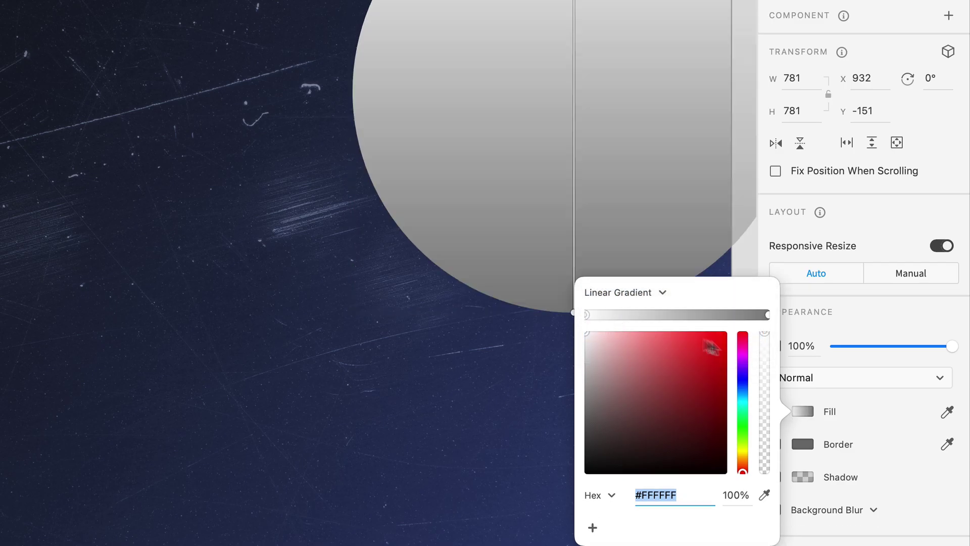
# Set the large circle's gradient from bright magenta to purple.
pyautogui.click(745, 347)
pyautogui.click(708, 341)
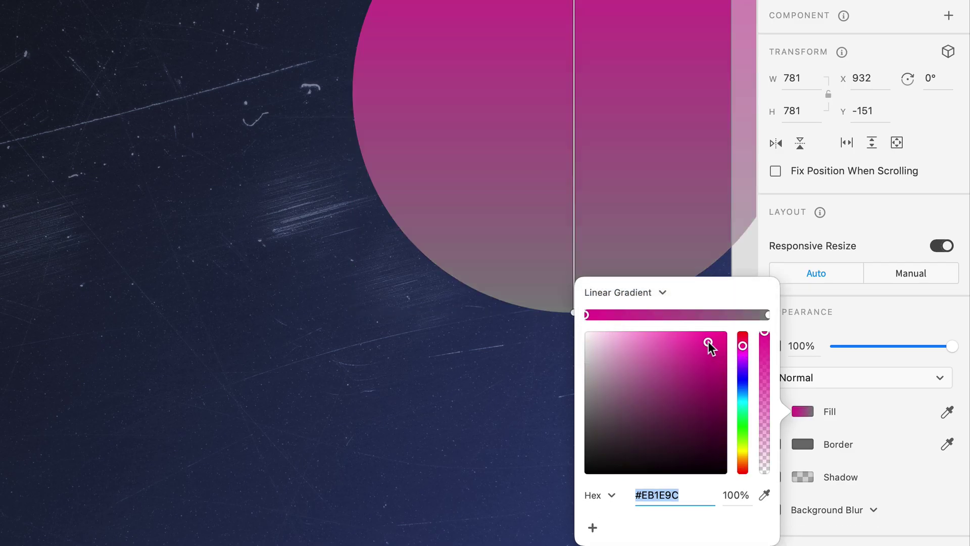
pyautogui.click(767, 314)
pyautogui.click(743, 366)
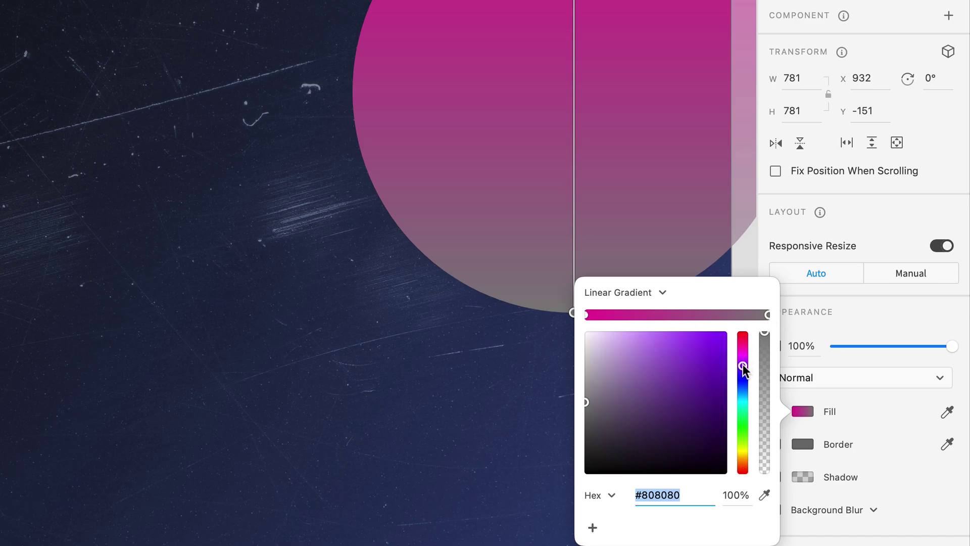
pyautogui.click(713, 352)
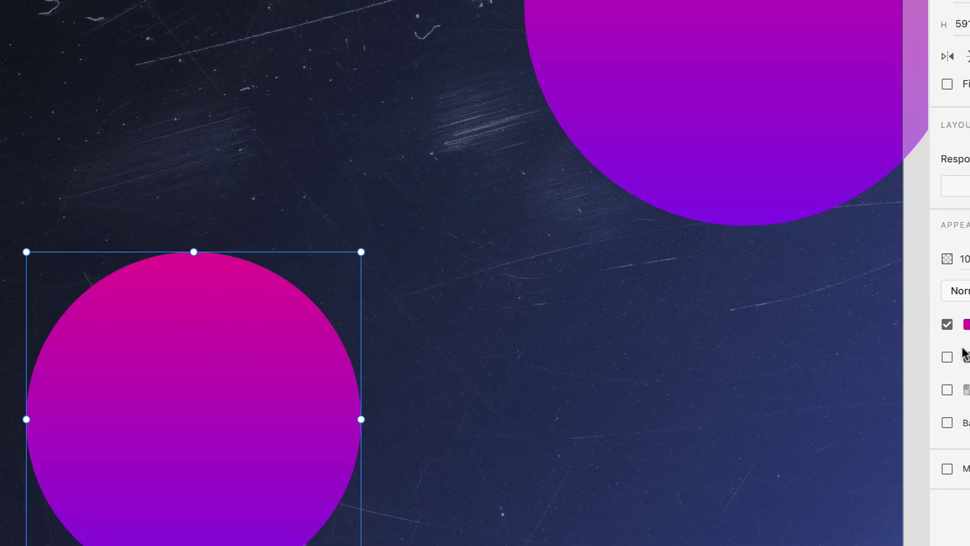
# Give the small circle a purple-to-blue gradient and move both circles beneath the texture layer.
pyautogui.click(802, 326)
pyautogui.click(739, 294)
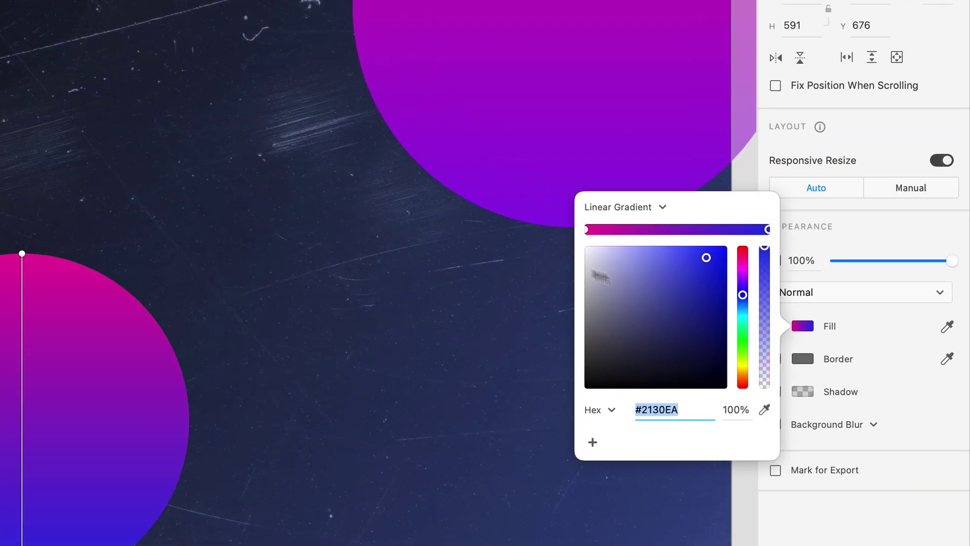
pyautogui.click(587, 229)
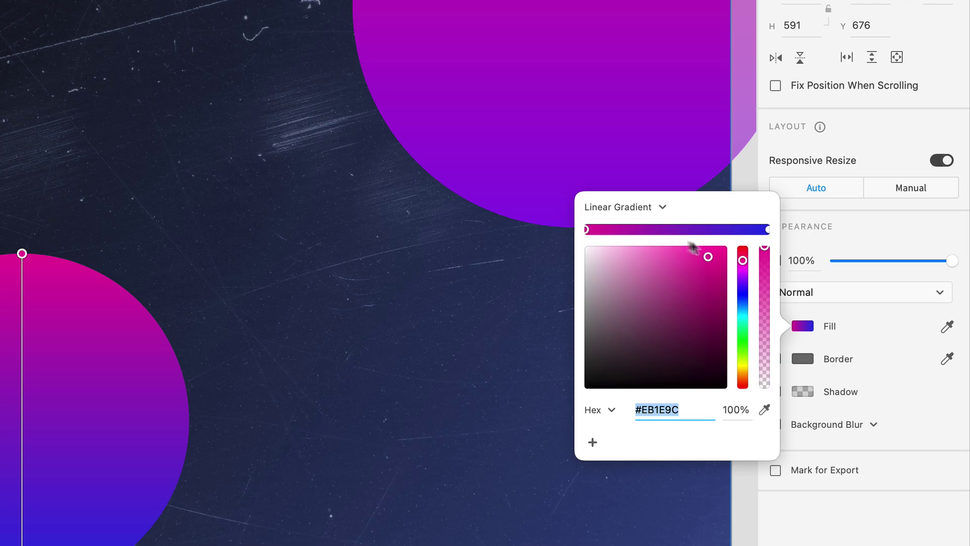
pyautogui.moveTo(743, 263); pyautogui.dragTo(743, 274)
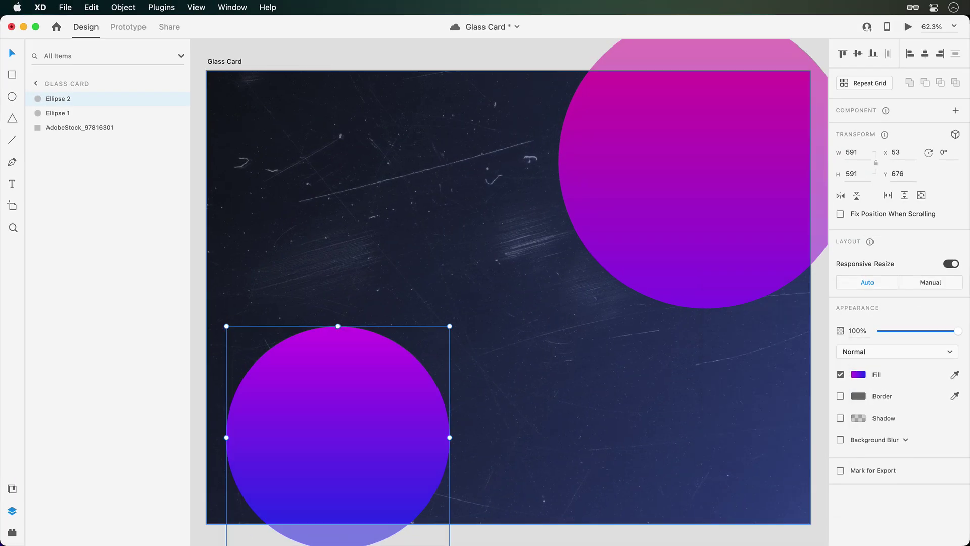
pyautogui.keyDown('shift'); pyautogui.click(89, 115); pyautogui.keyUp('shift')
pyautogui.moveTo(89, 116); pyautogui.dragTo(81, 135)
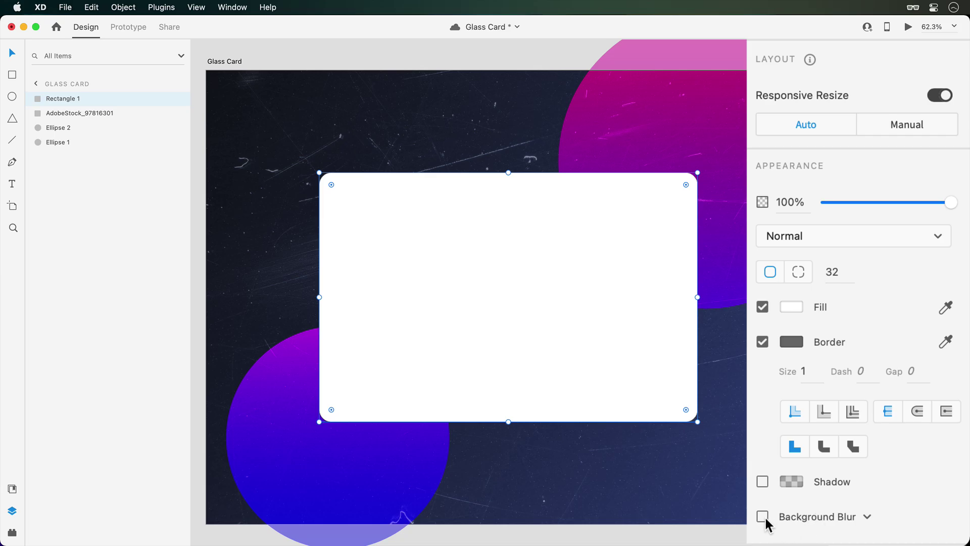
# Enable background blur on the rounded card, with blur 50 and reduced brightness.
pyautogui.click(763, 517)
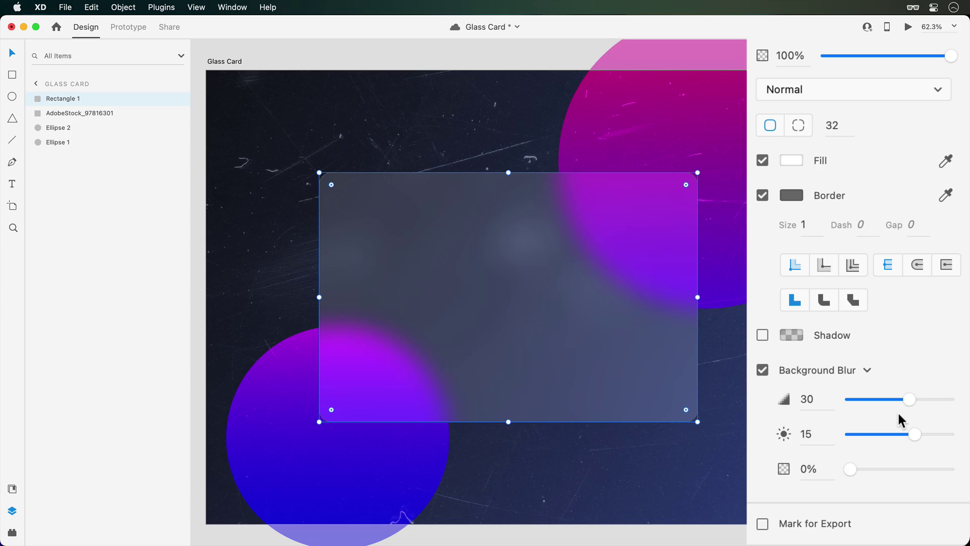
pyautogui.moveTo(910, 404); pyautogui.dragTo(953, 400)
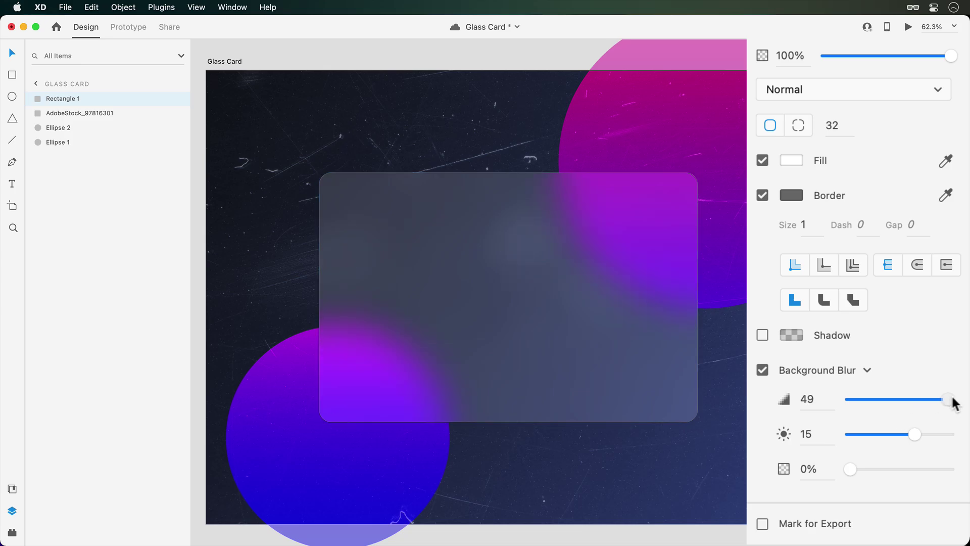
pyautogui.moveTo(914, 442)
pyautogui.mouseDown()
pyautogui.moveTo(892, 441)
pyautogui.moveTo(899, 440)
pyautogui.mouseUp()
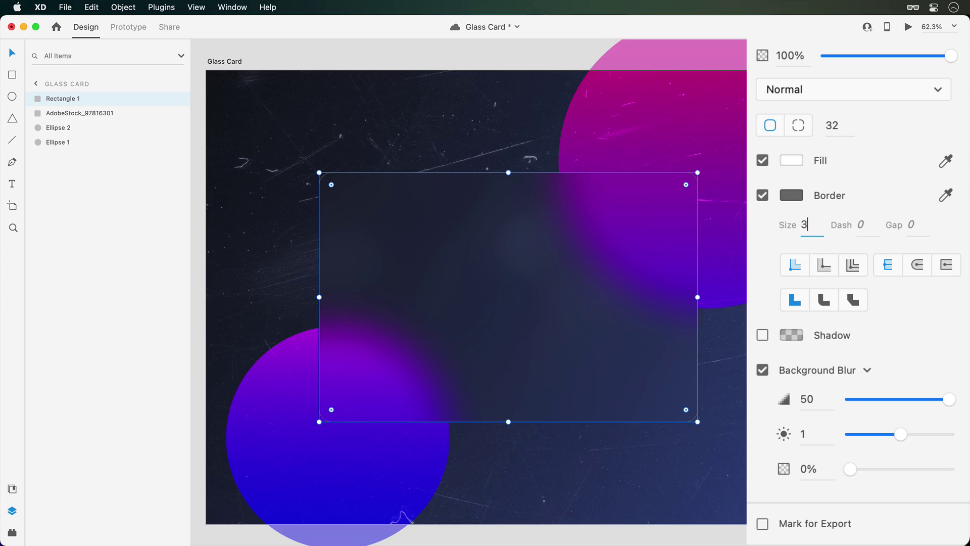
# Make the card border white at 20% opacity and place the foggy texture image into the card.
pyautogui.click(859, 327)
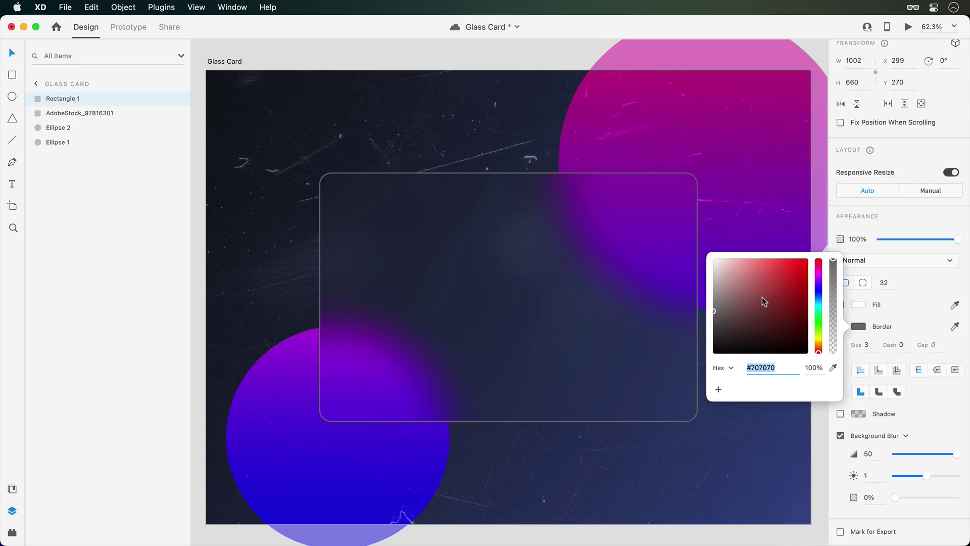
pyautogui.moveTo(762, 301); pyautogui.dragTo(710, 250)
pyautogui.moveTo(833, 330); pyautogui.dragTo(835, 336)
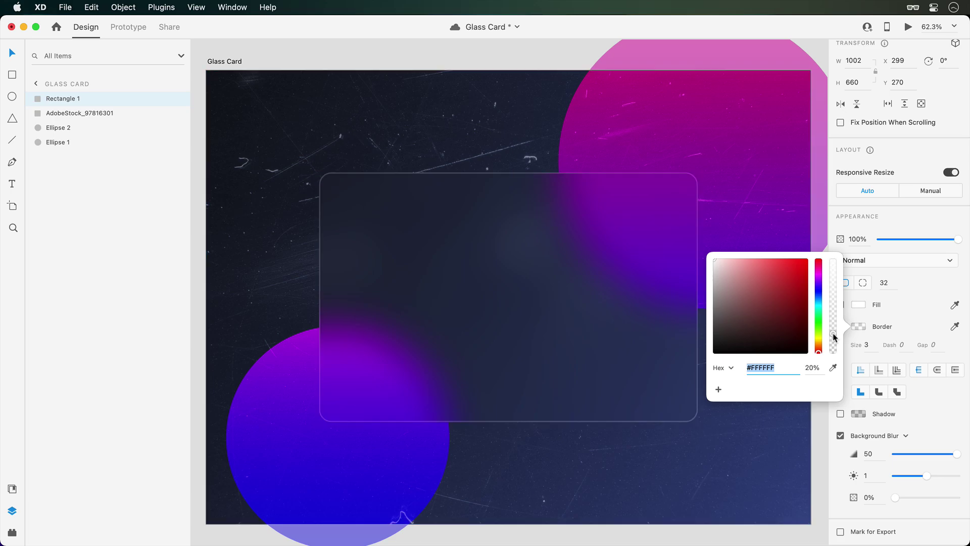
pyautogui.click(953, 282)
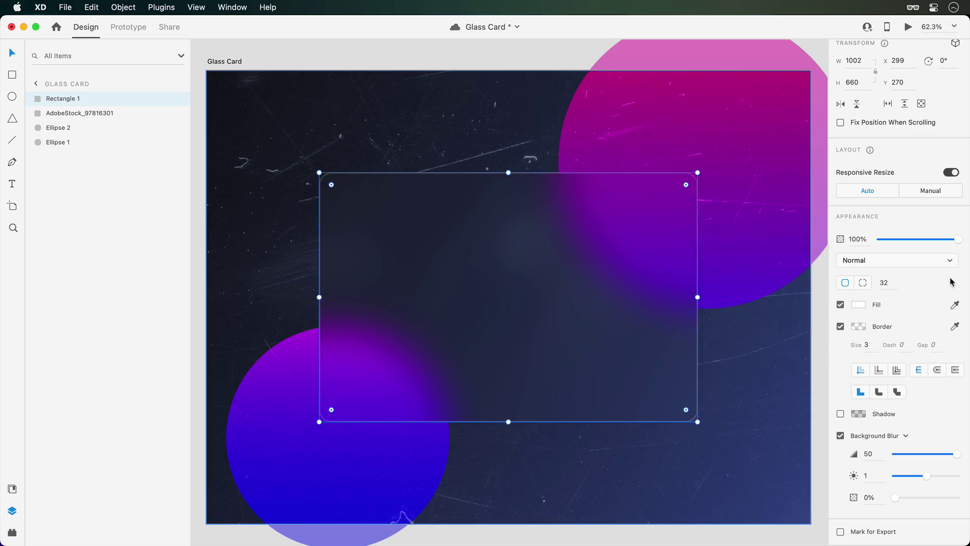
pyautogui.press('super+Tab')
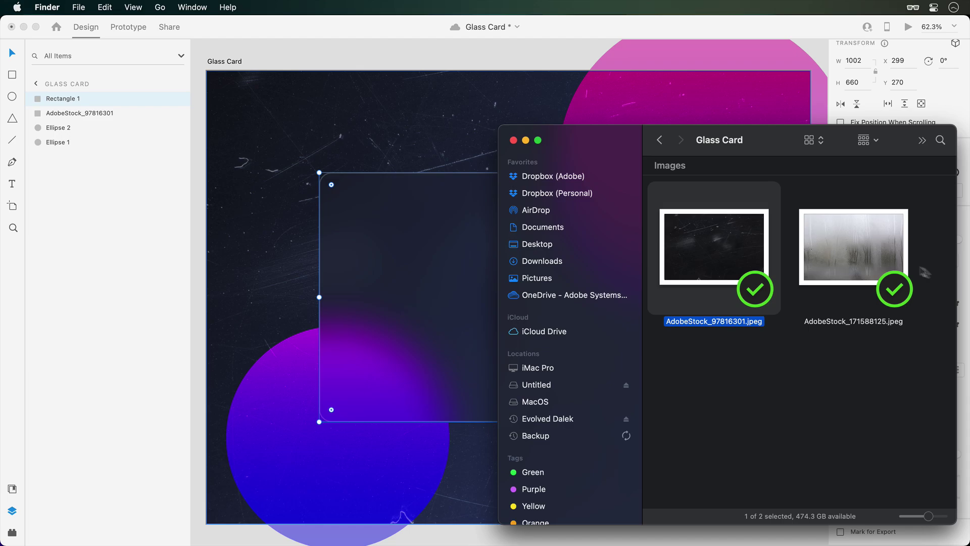
pyautogui.moveTo(894, 262); pyautogui.dragTo(433, 325)
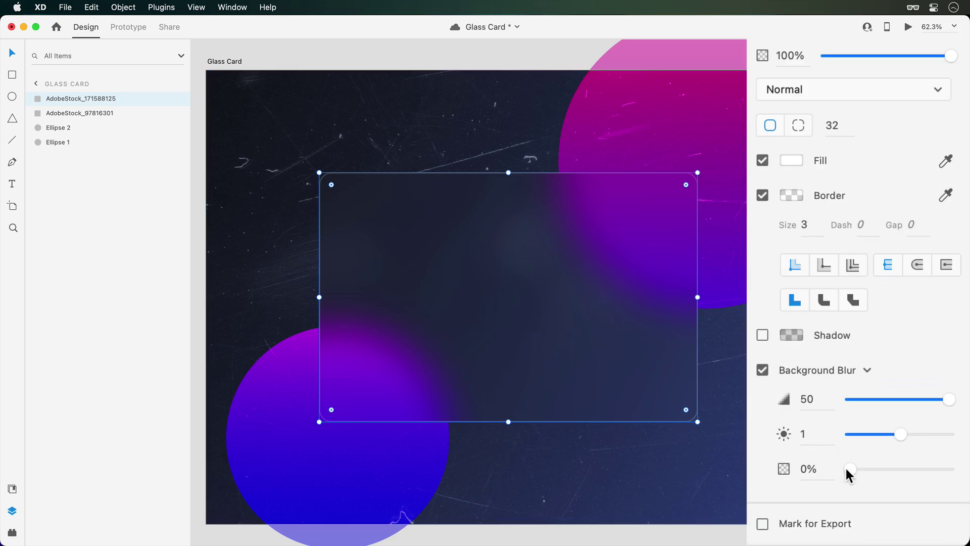
# Raise the background blur opacity to about 70% so the foggy texture shows through.
pyautogui.moveTo(850, 470); pyautogui.dragTo(903, 478)
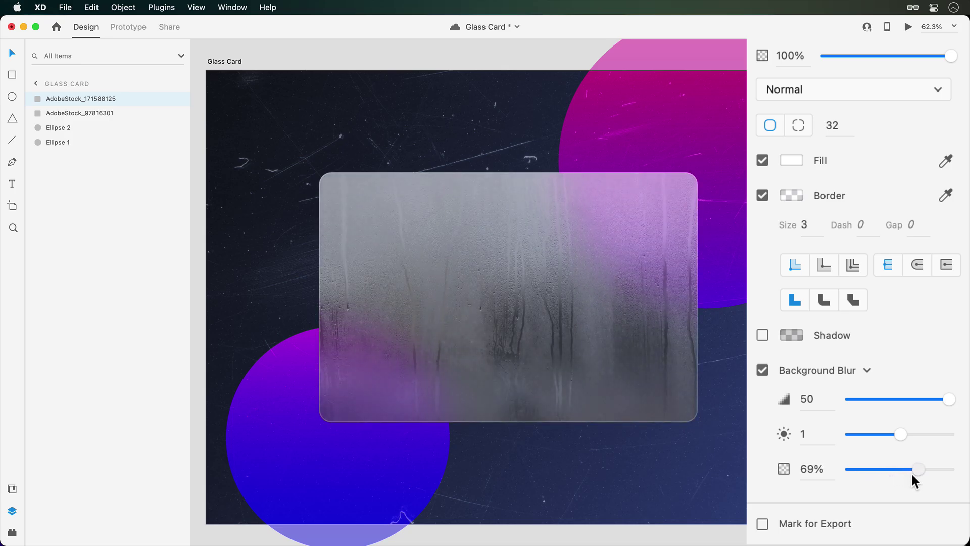
pyautogui.click(818, 96)
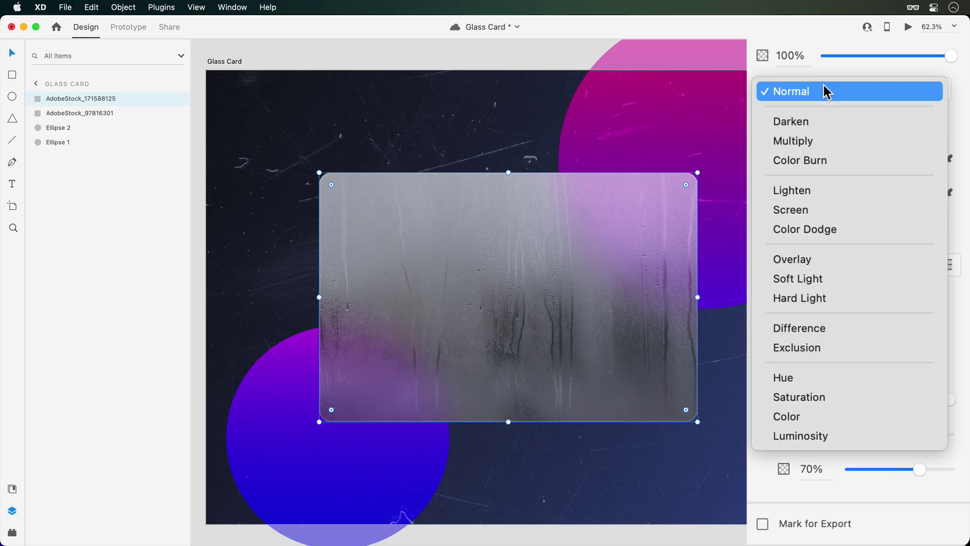